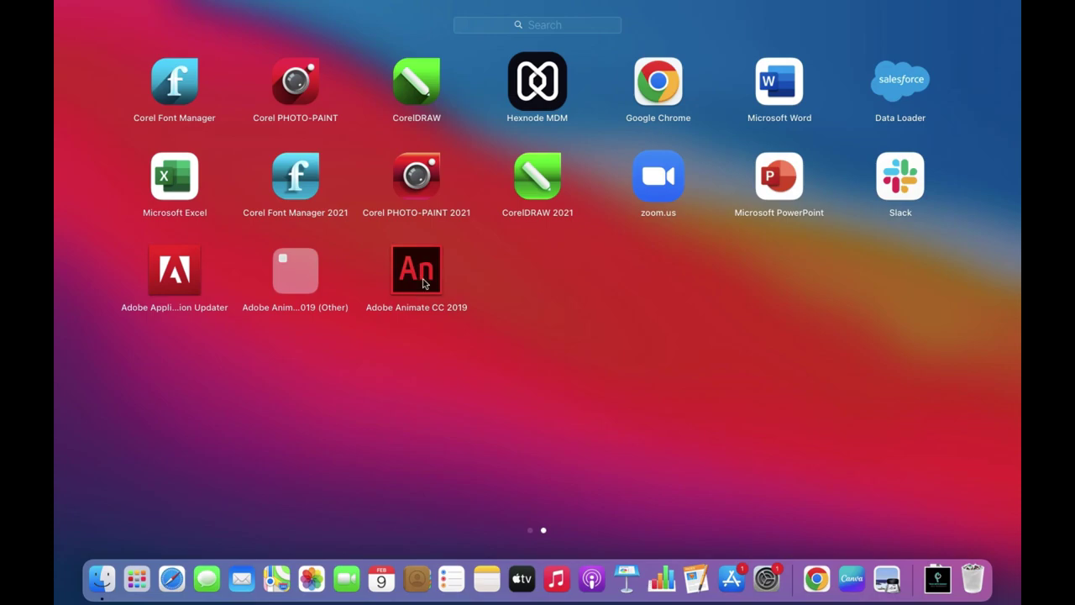
Leave Launchpad and open the Applications folder in a full-screen Finder window
click(558, 399)
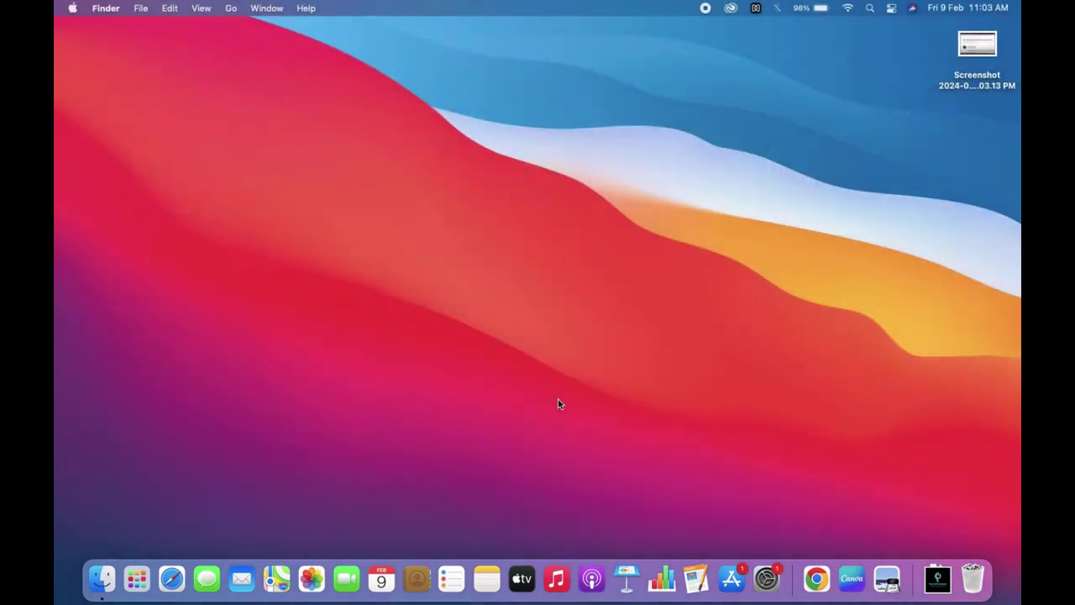
click(101, 579)
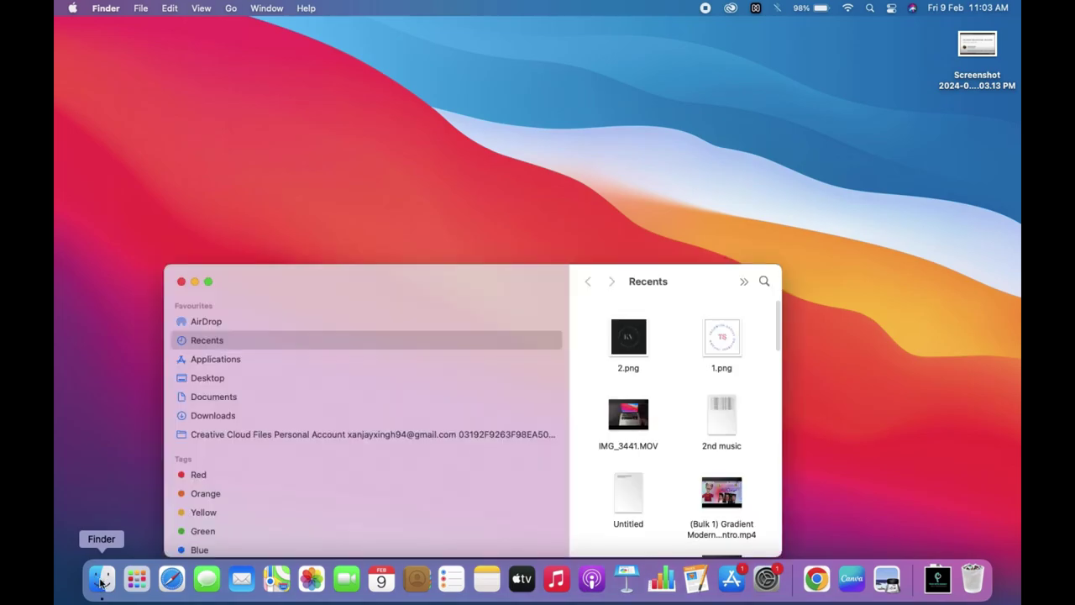
click(210, 284)
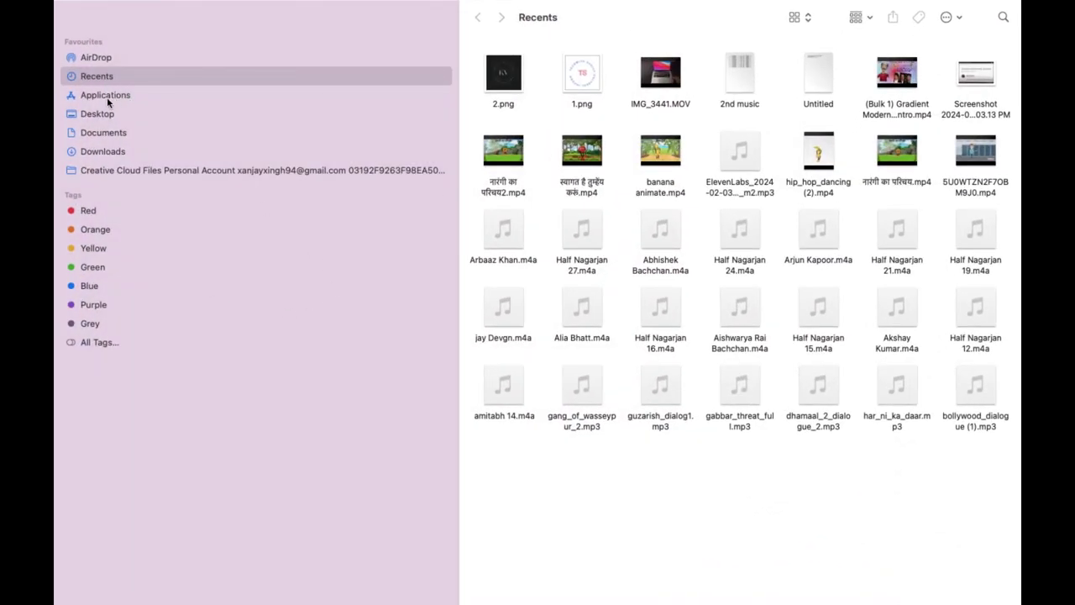
click(112, 98)
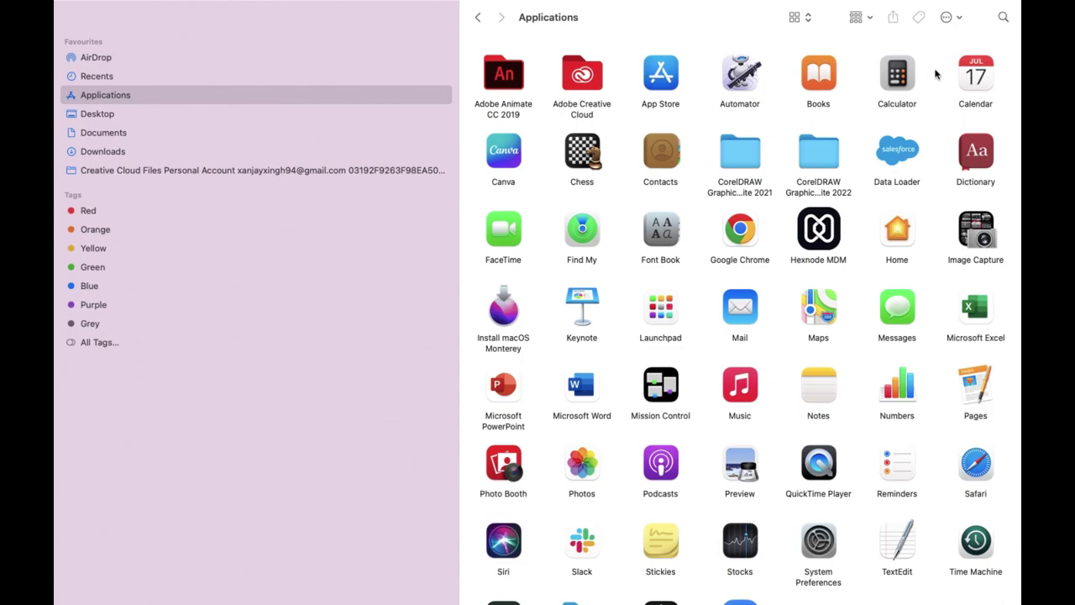
Search This Mac for "adobe animate cc" and look through the matching files
click(1004, 19)
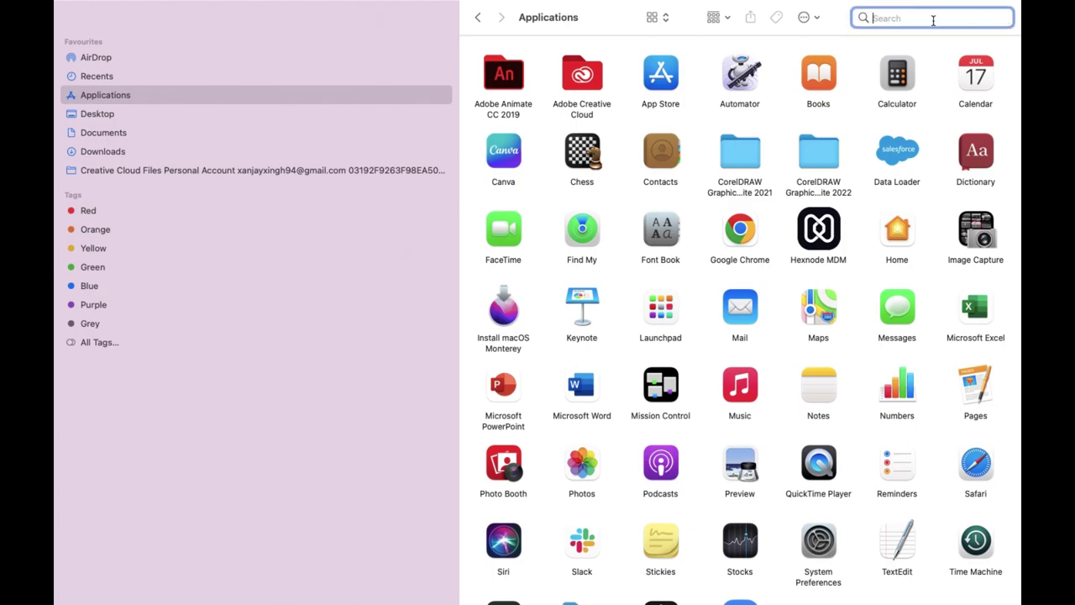
text(adobe )
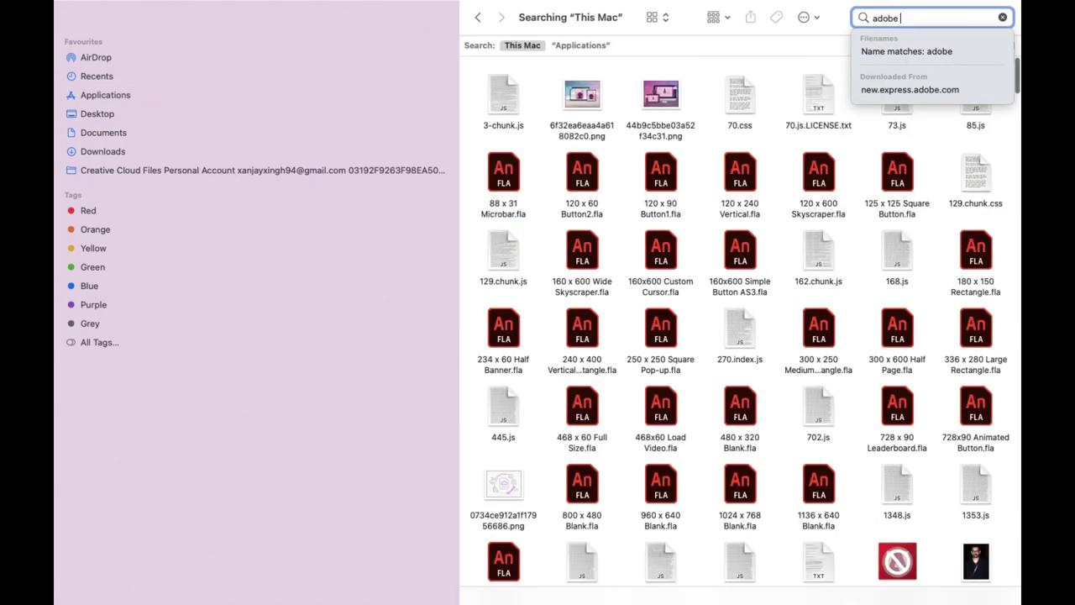
text(ani)
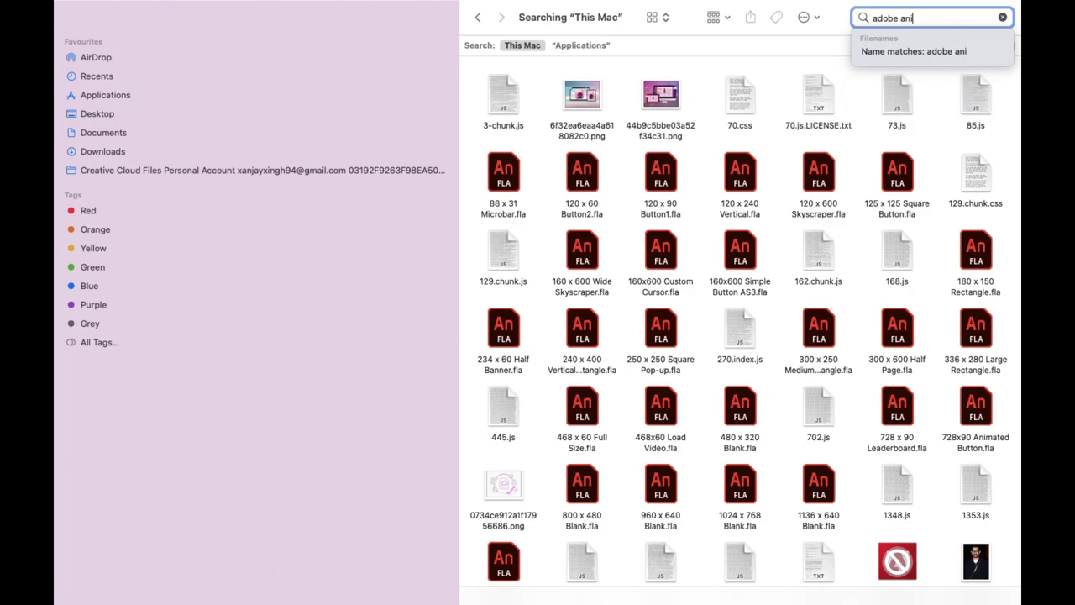
text(mate cc)
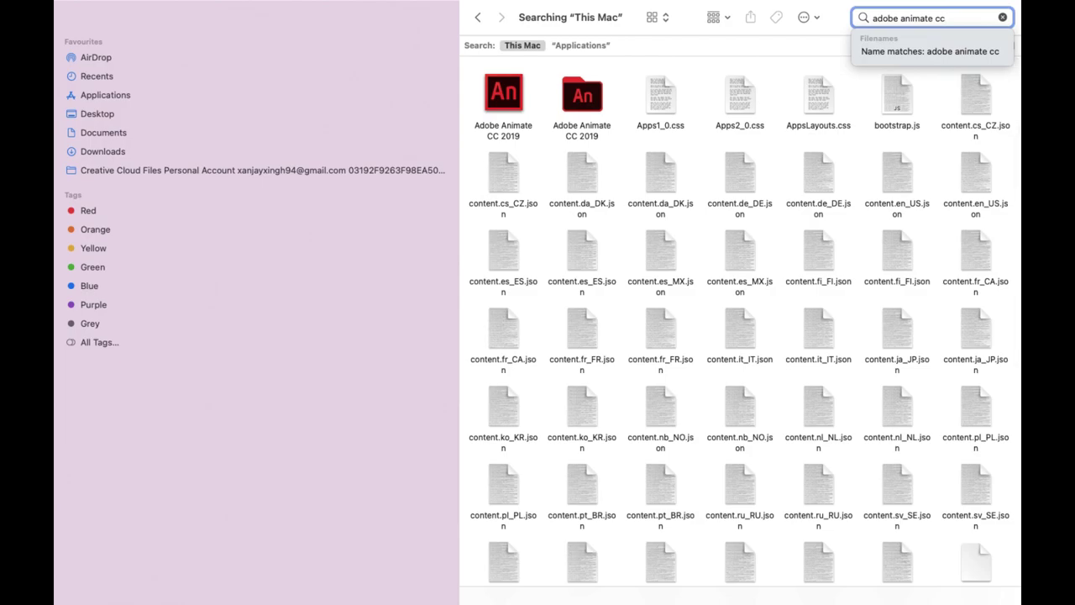
key(Return)
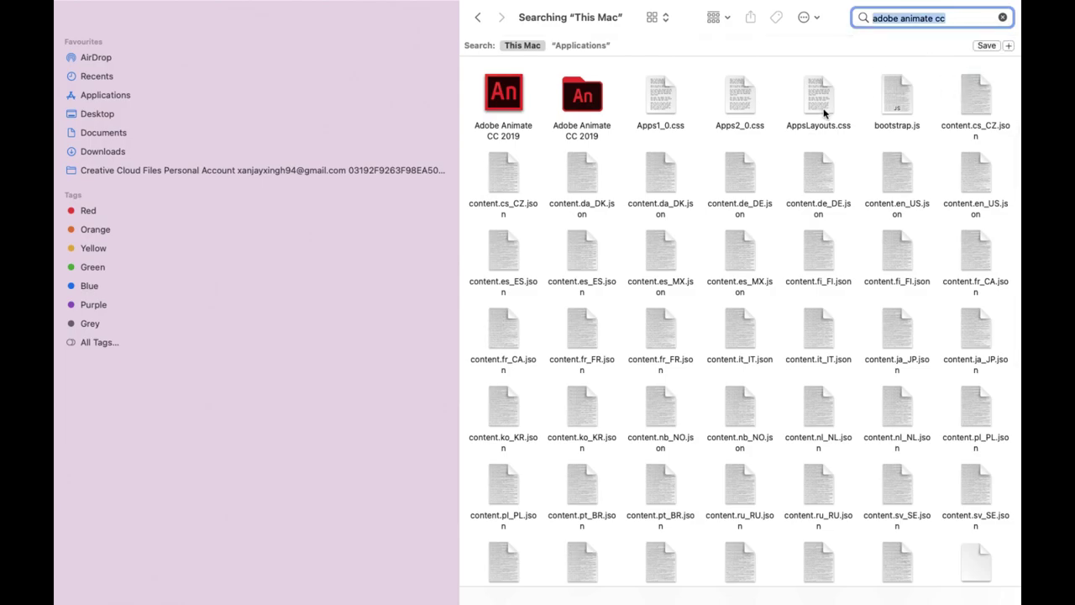
scroll(614, 225, down, 5)
scroll(614, 225, down, 3)
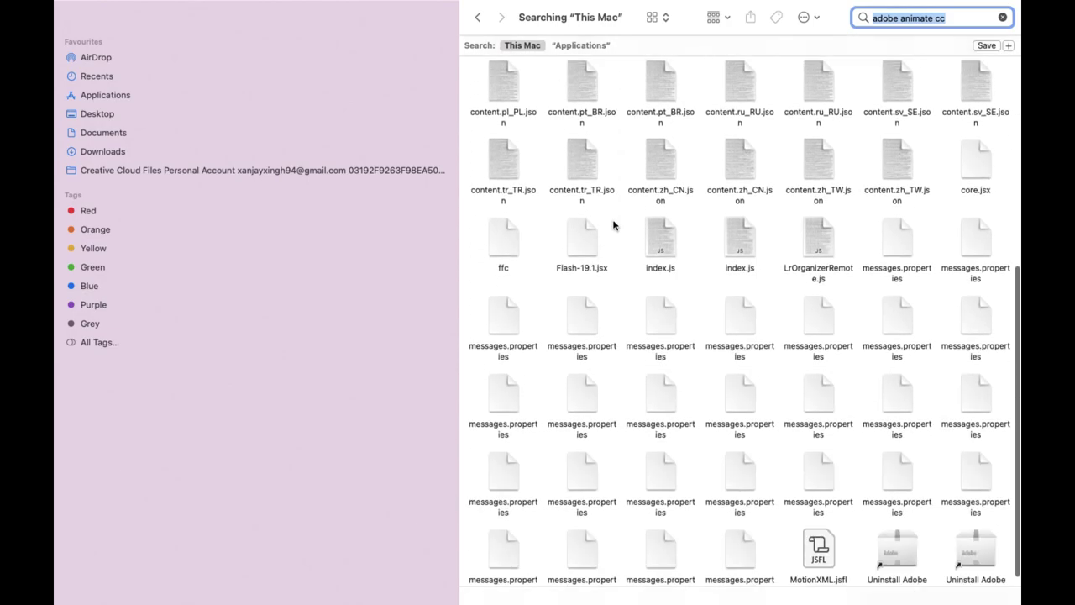
scroll(613, 224, up, 5)
scroll(613, 225, up, 2)
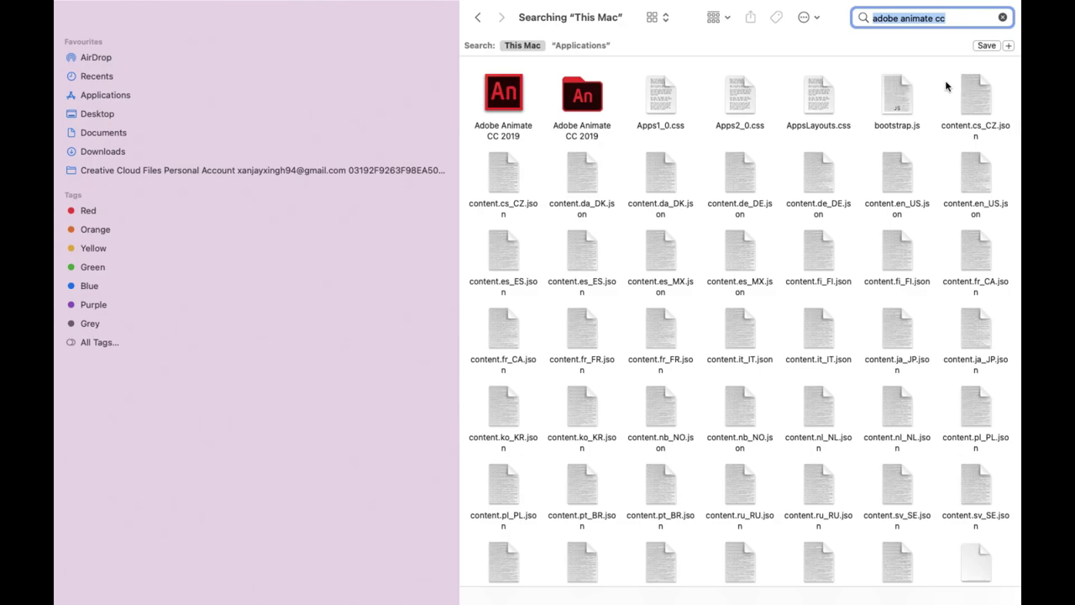
Add a search criterion row and make sure the System files attribute is enabled for its attribute list
click(1009, 47)
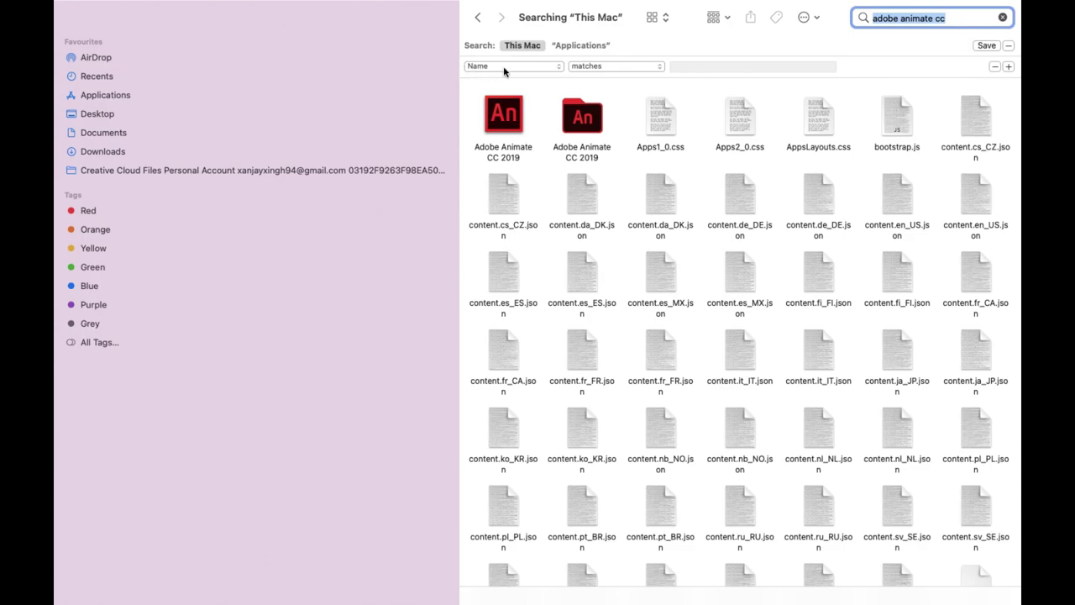
click(546, 67)
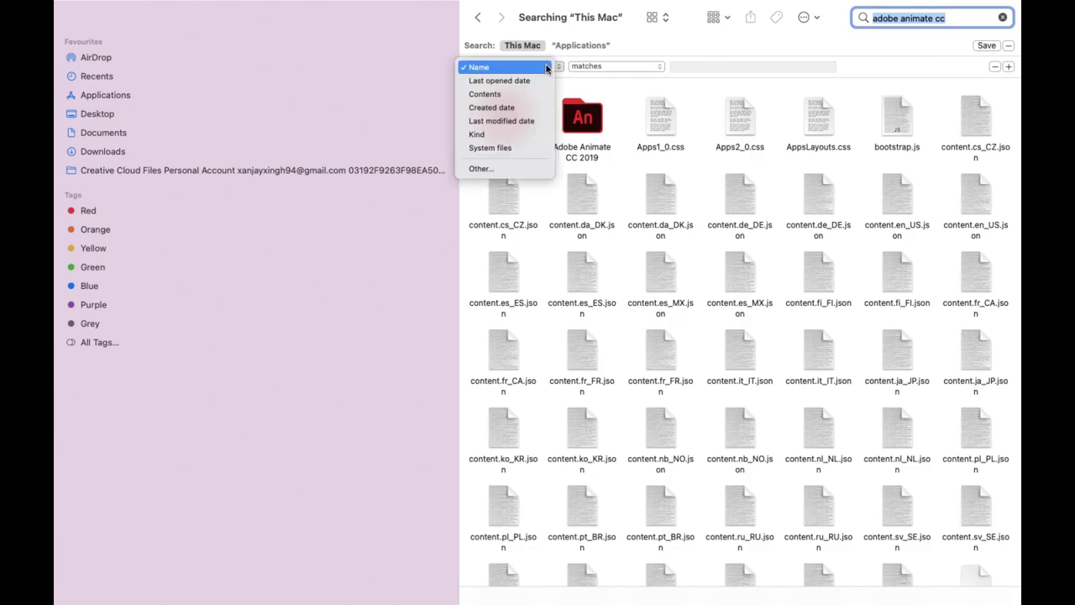
click(498, 170)
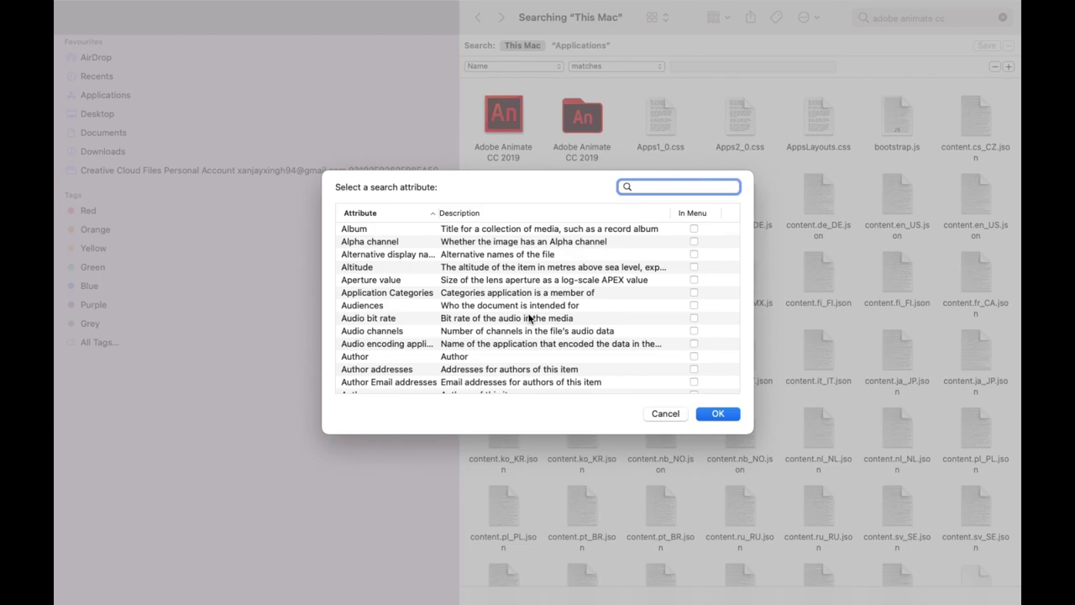
scroll(529, 318, down, 10)
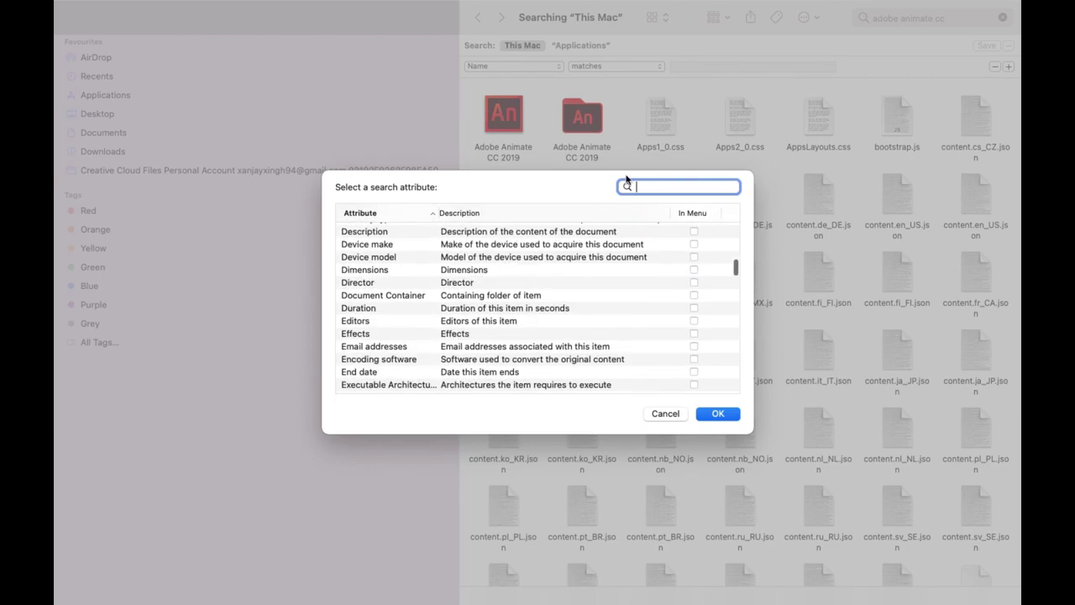
scroll(447, 340, down, 3)
scroll(446, 340, down, 15)
scroll(446, 340, down, 12)
scroll(446, 341, down, 10)
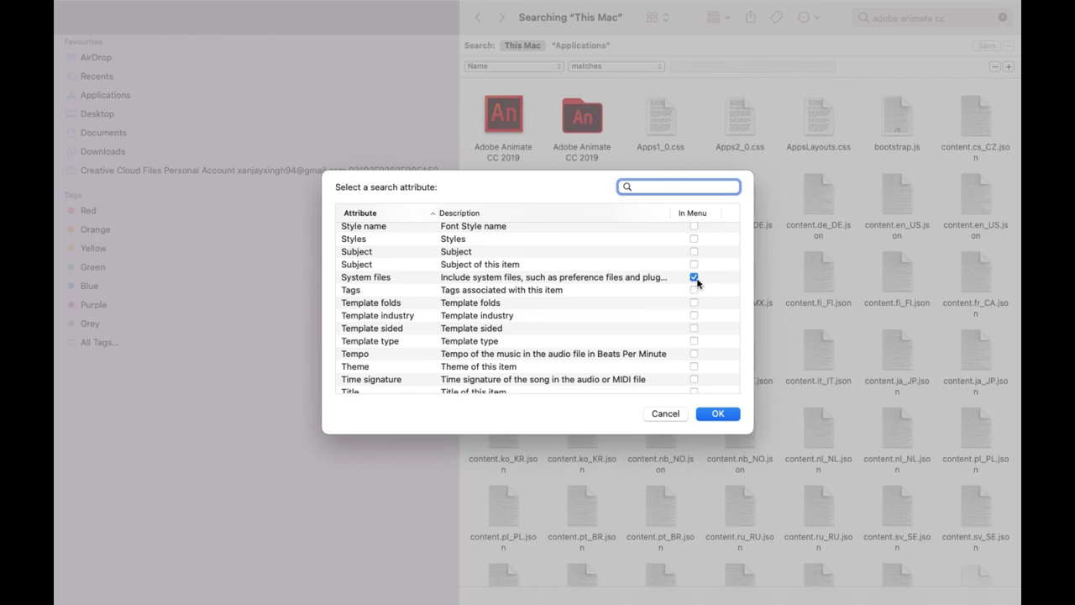
click(720, 417)
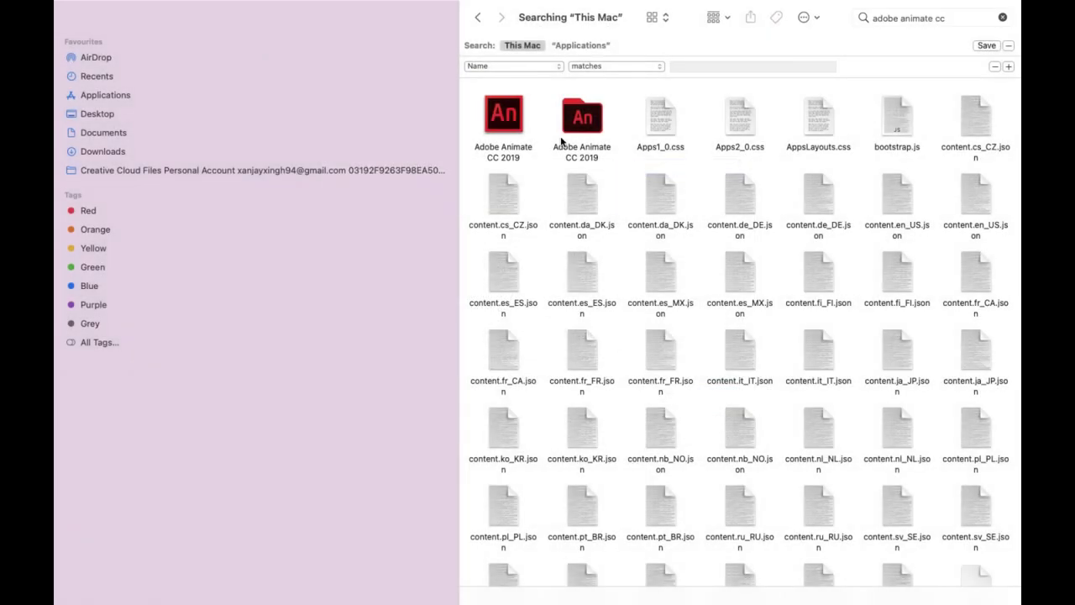
Set the search criterion to "System files" "are included"
click(546, 74)
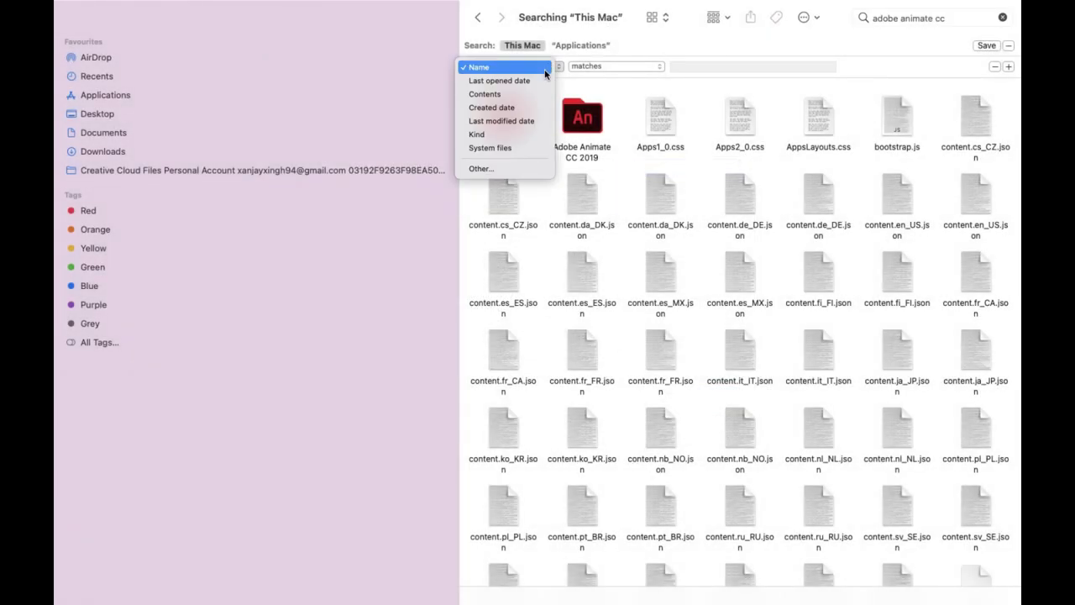
click(501, 149)
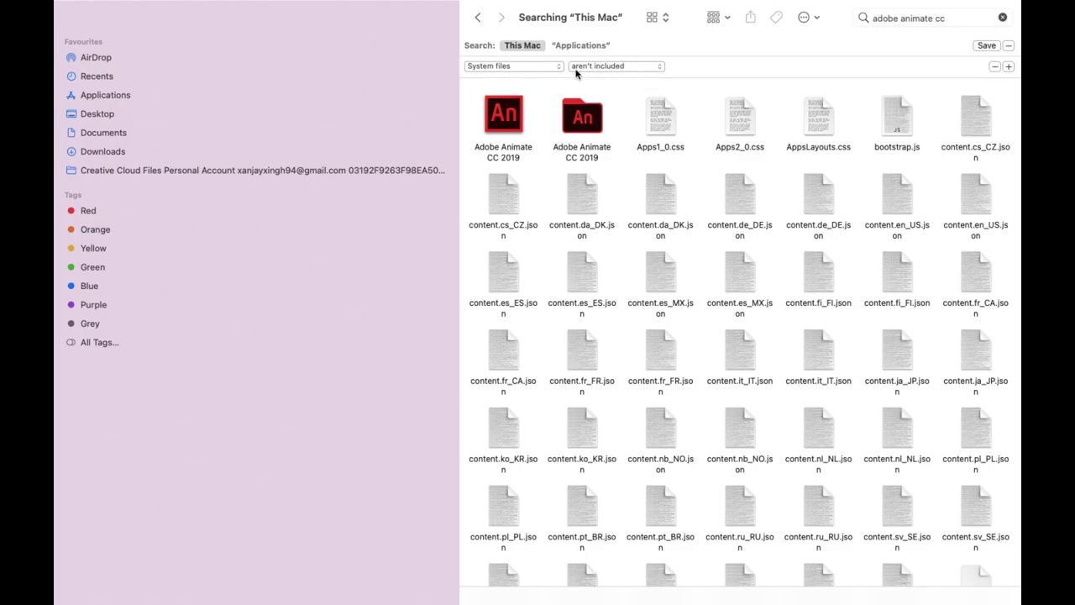
click(650, 69)
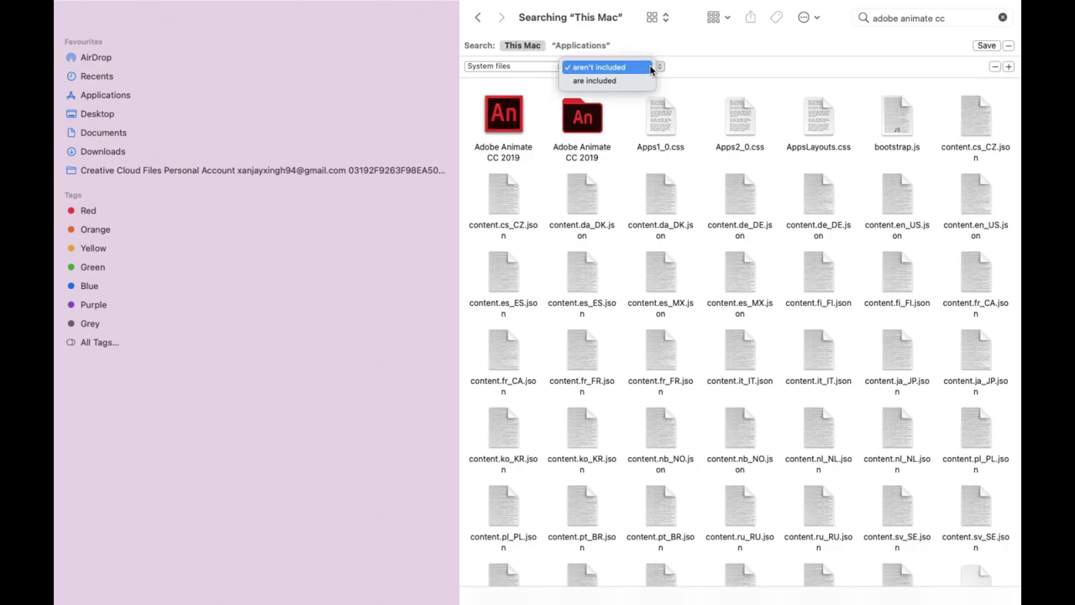
click(604, 80)
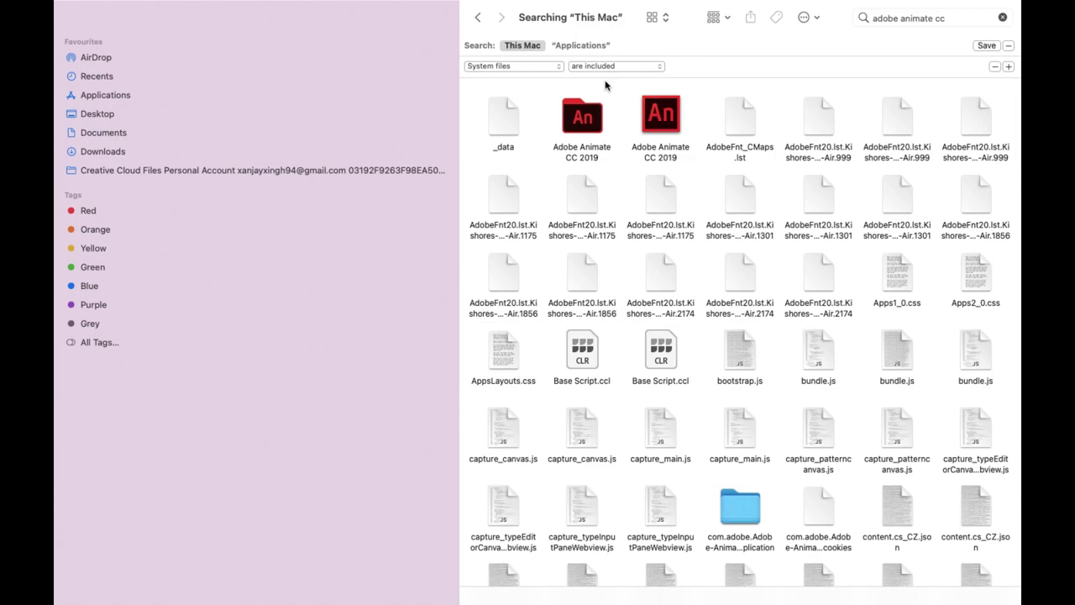
Move all Adobe Animate search results, including system files, to the Bin and authorize it with the account password
scroll(688, 172, down, 10)
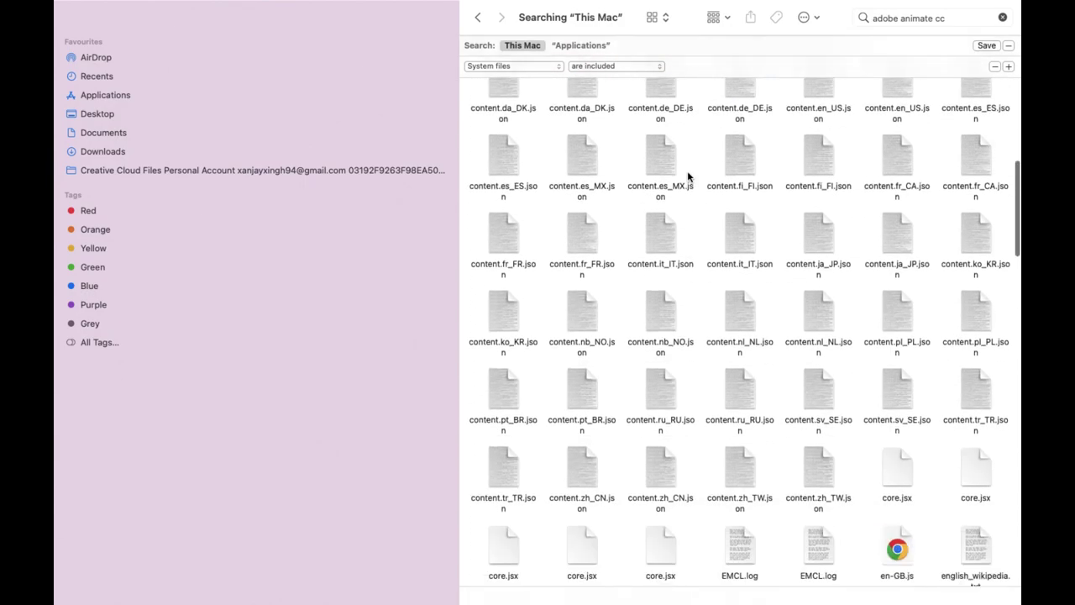
scroll(688, 174, down, 20)
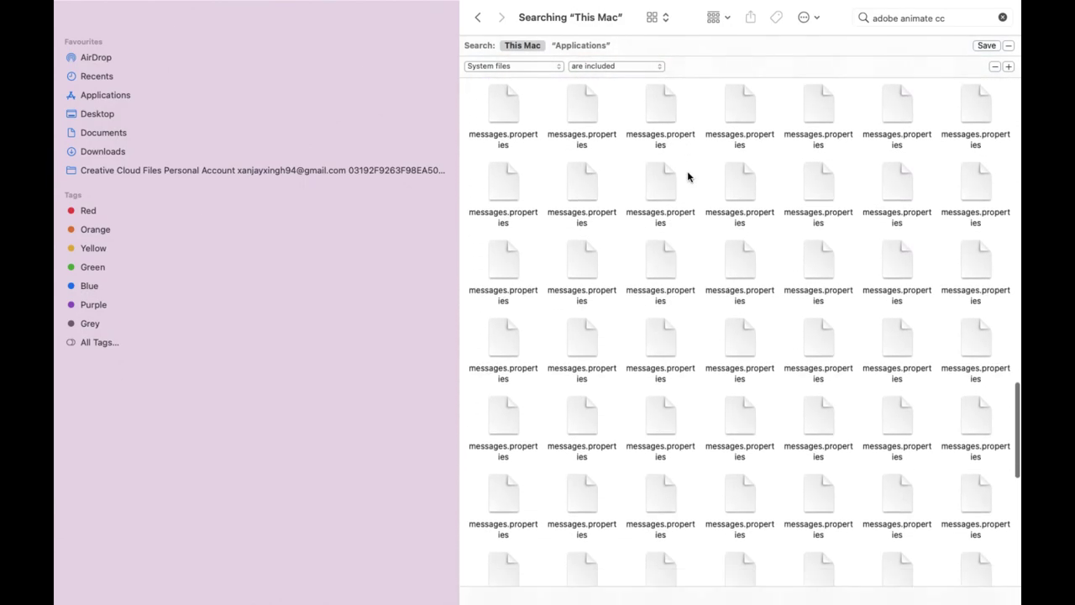
scroll(687, 176, down, 3)
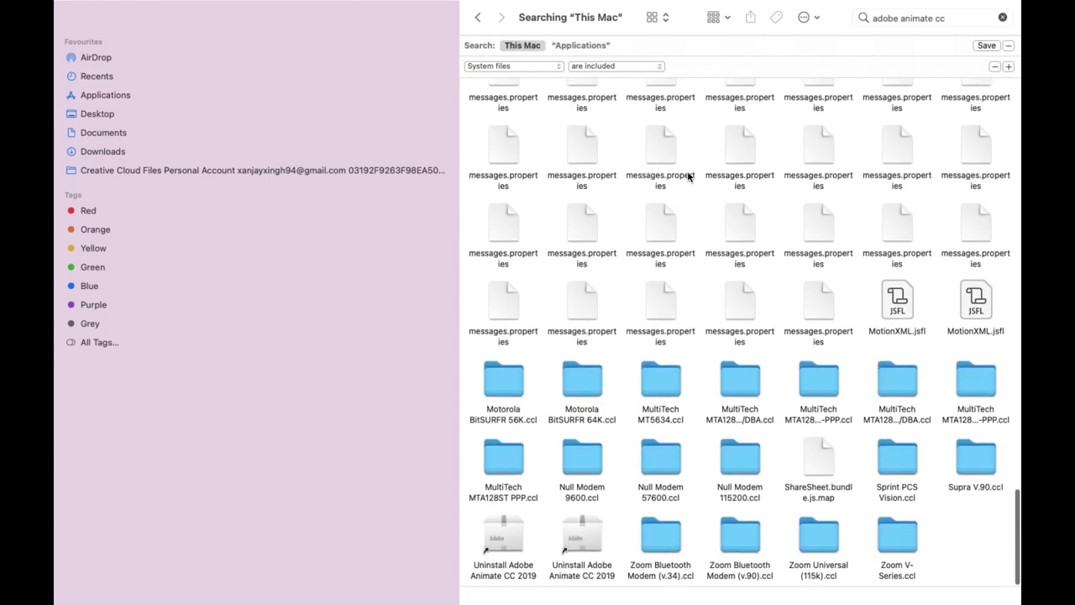
scroll(687, 176, up, 10)
scroll(687, 176, up, 20)
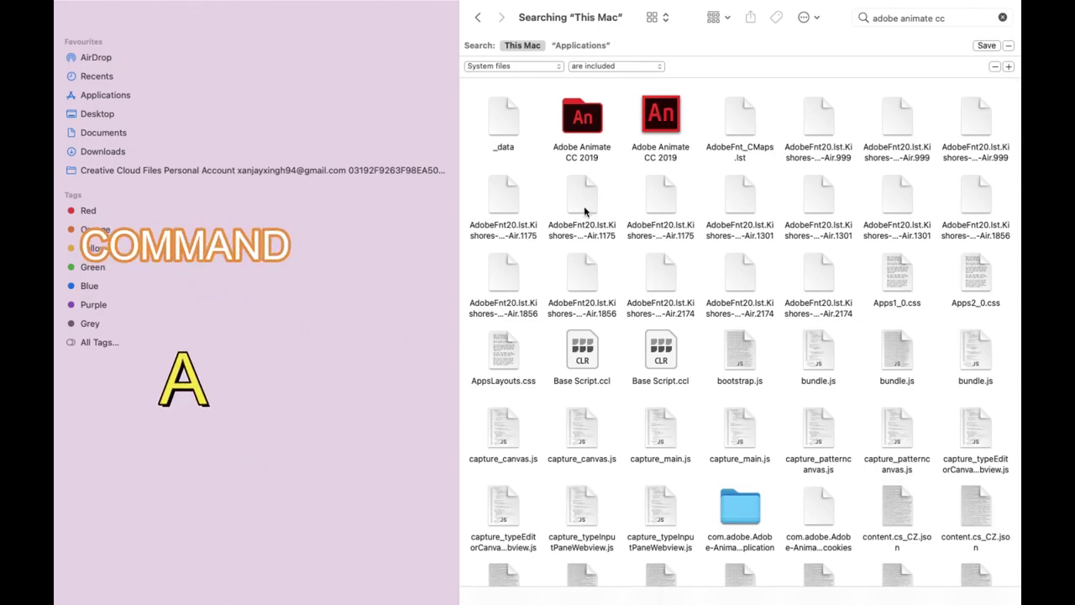
key(super+a)
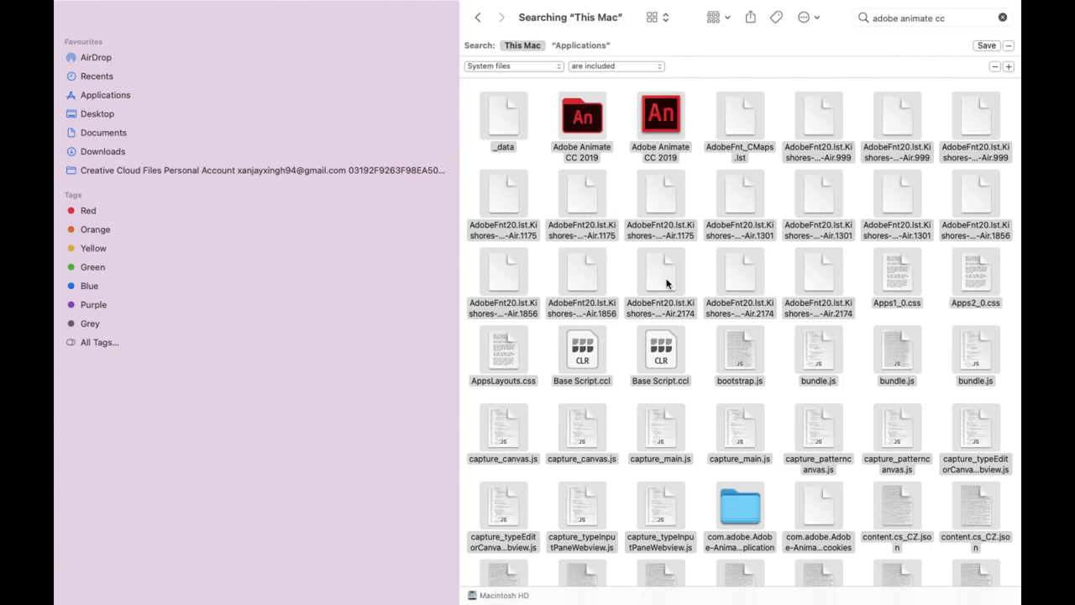
scroll(717, 328, down, 20)
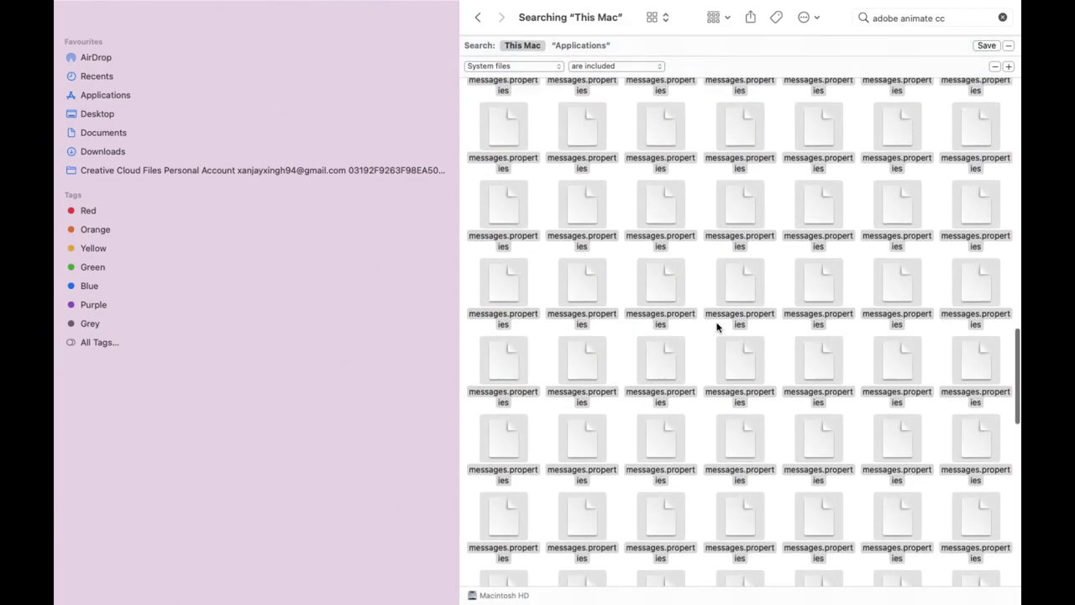
scroll(717, 328, up, 15)
scroll(718, 328, up, 10)
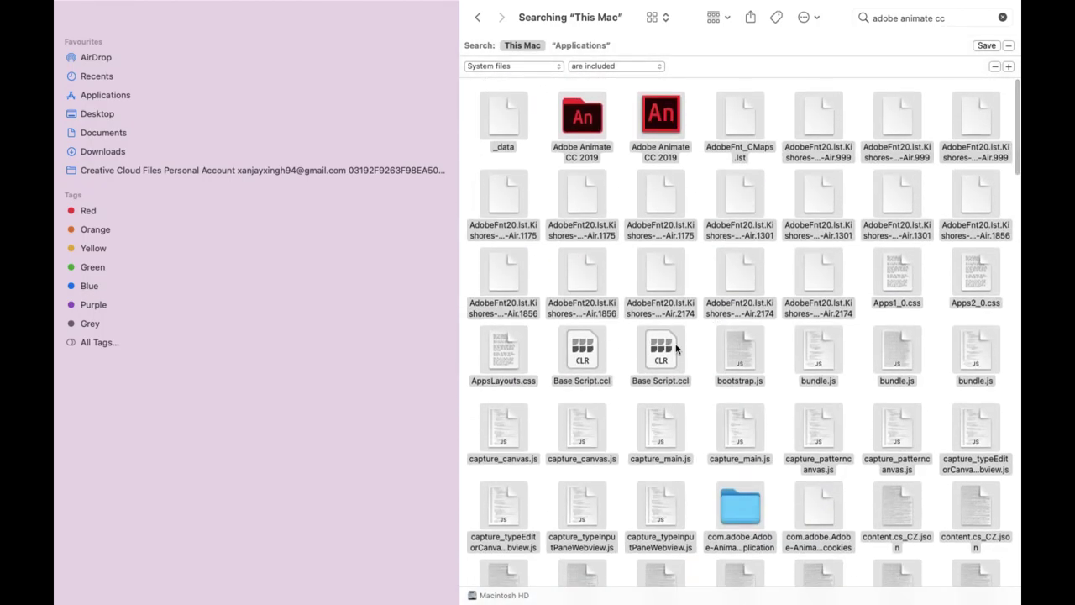
click(677, 349)
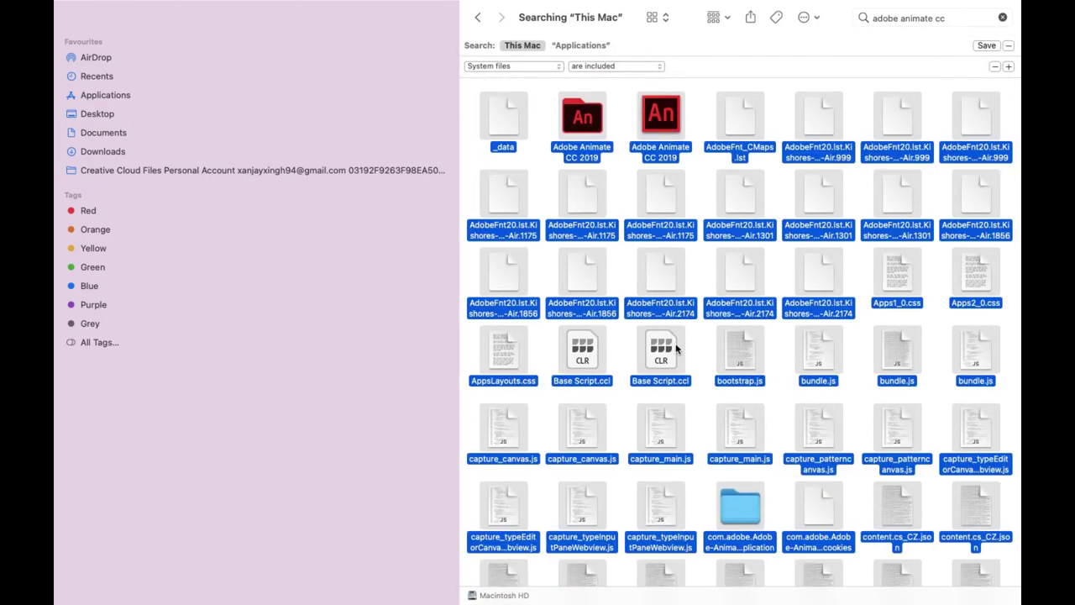
drag(677, 348, 977, 583)
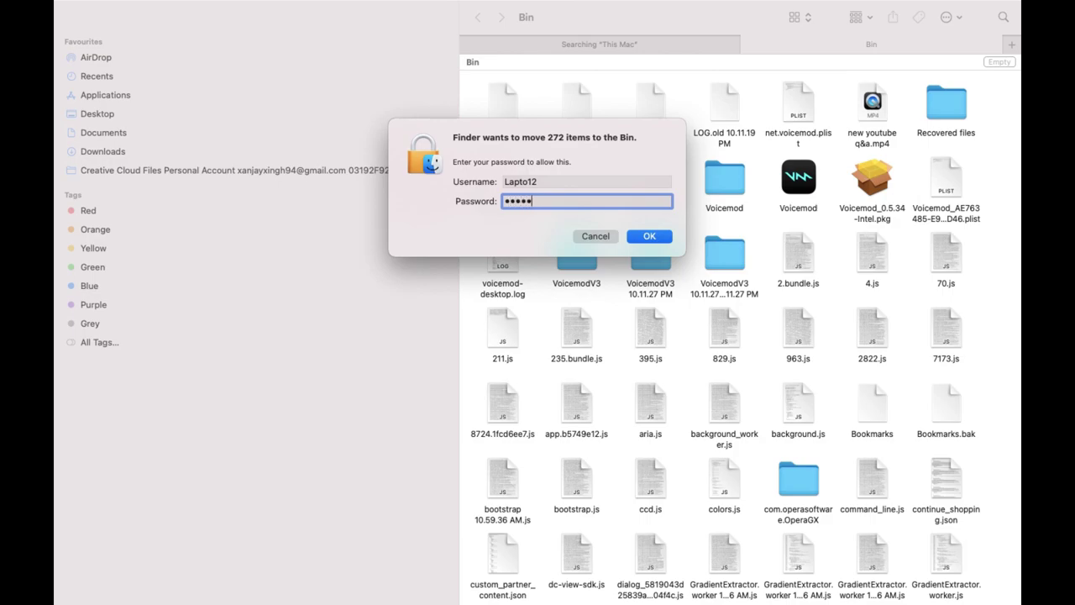
click(641, 238)
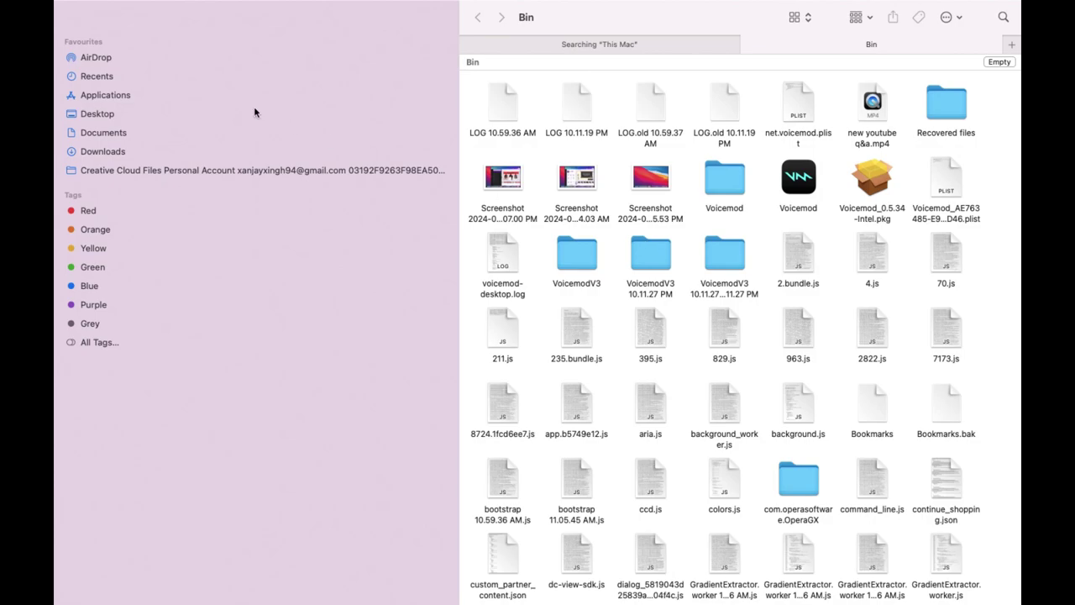
Close the Finder window and check the Launchpad pages for any remaining Adobe Animate CC 2019 entries
mouse_move(73, 12)
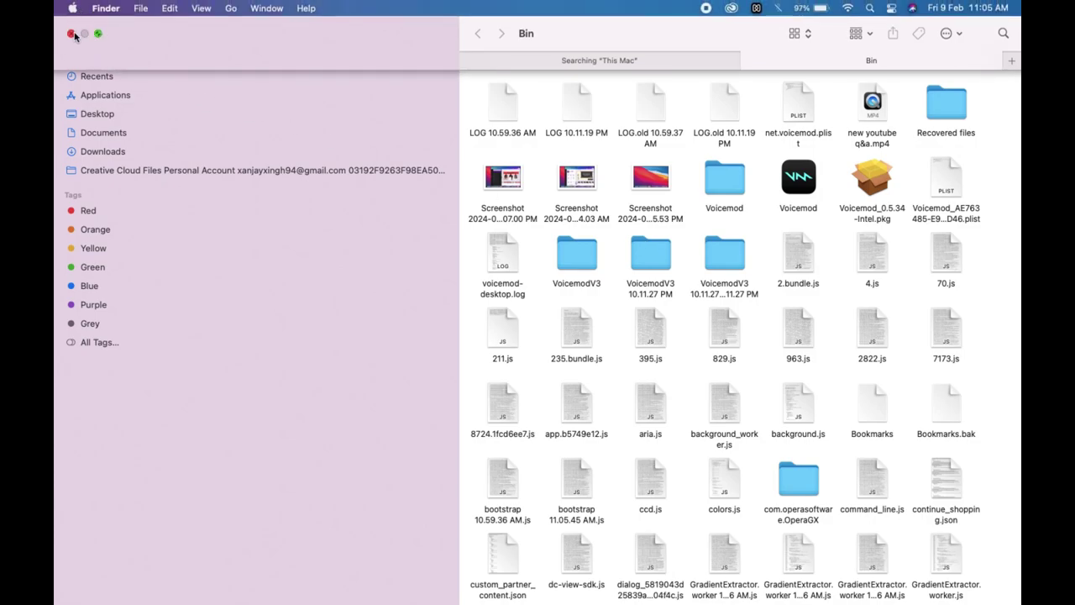
click(70, 33)
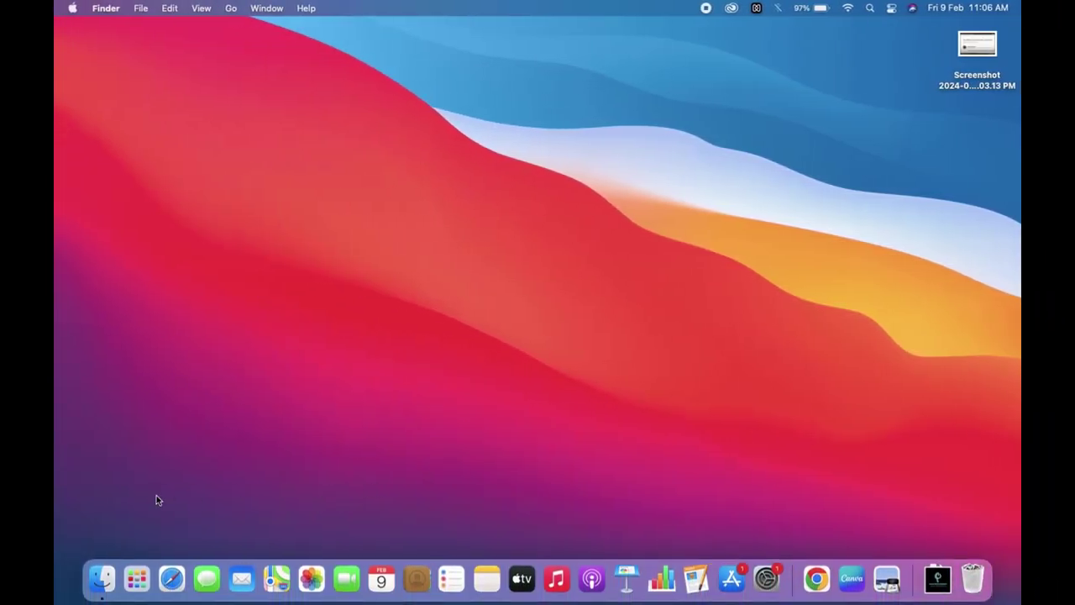
click(137, 578)
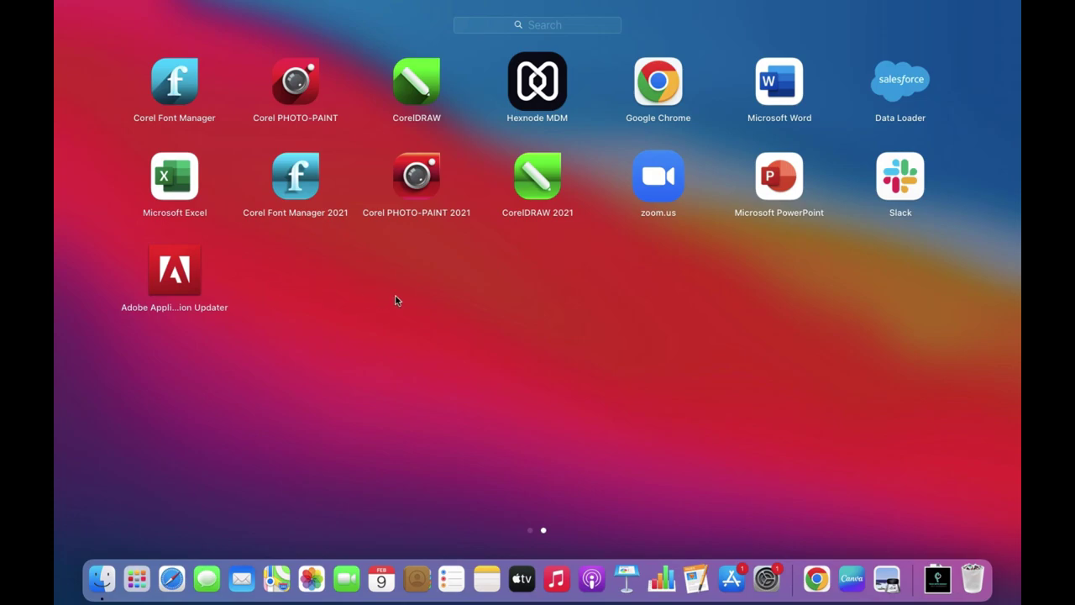
scroll(396, 296, left, 3)
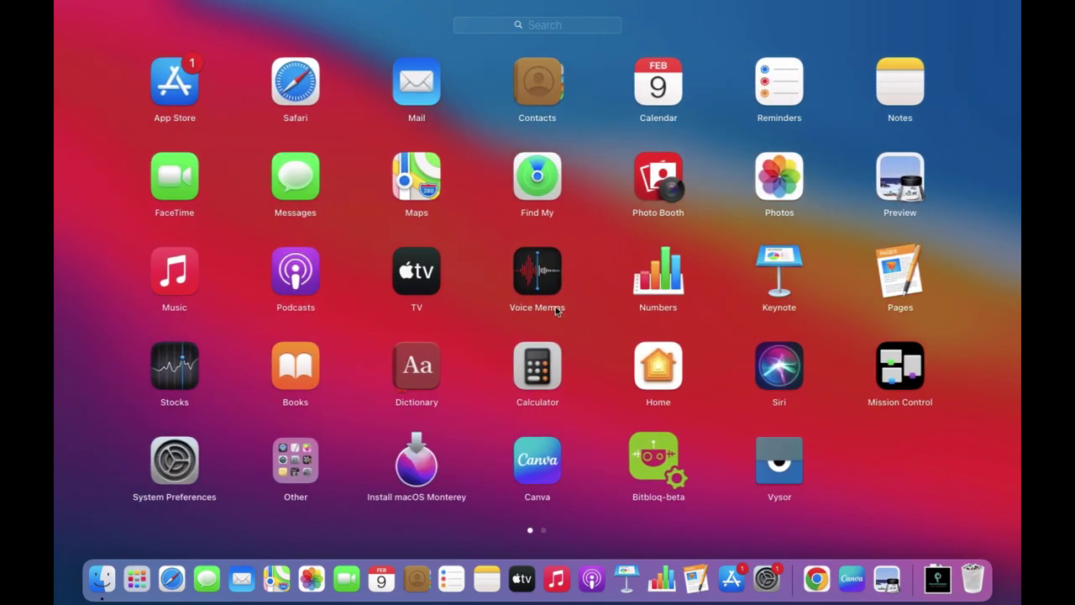
scroll(554, 307, right, 3)
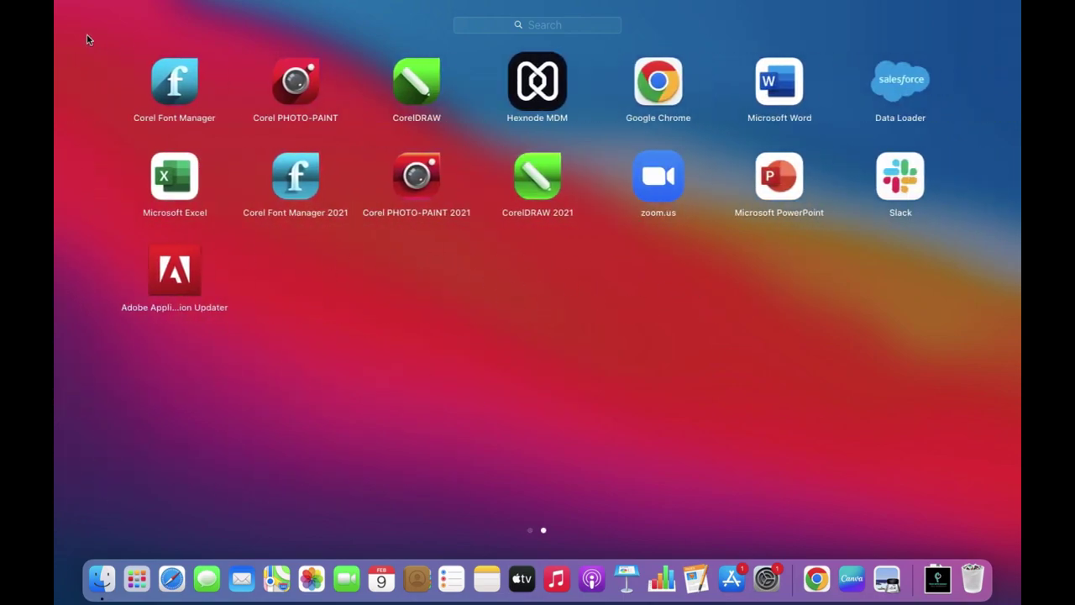
click(139, 590)
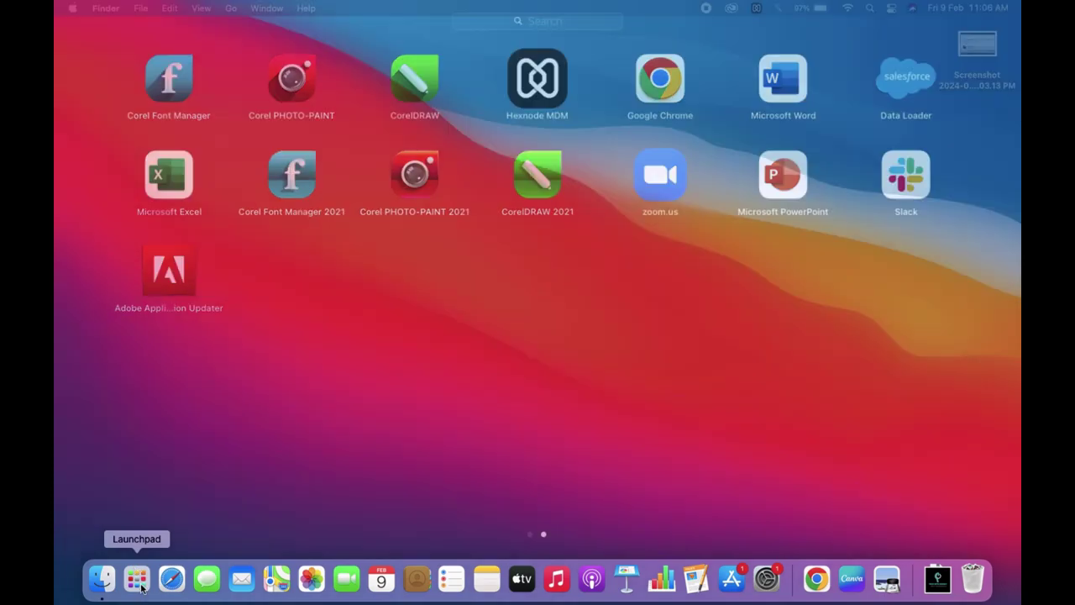